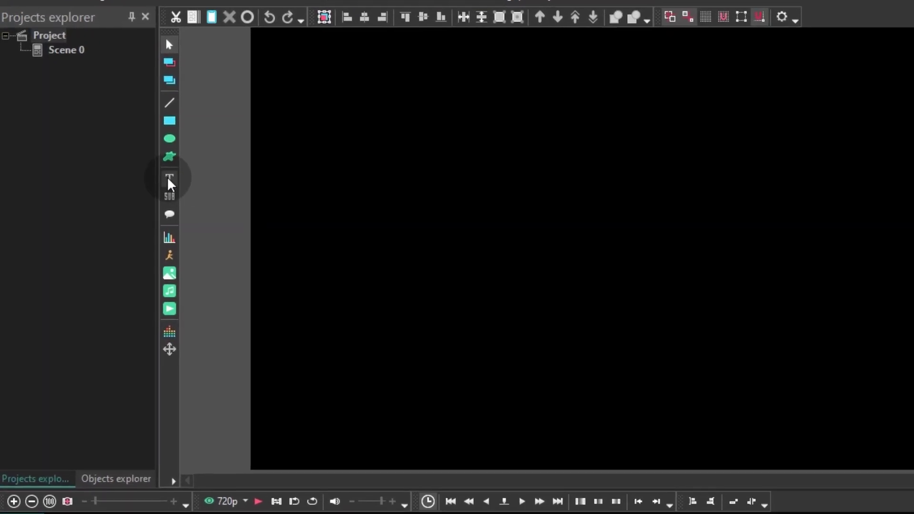
Step: Add a text object for 'I'M CINEMATIC TITLE' at the default position on the black scene
click(146, 181)
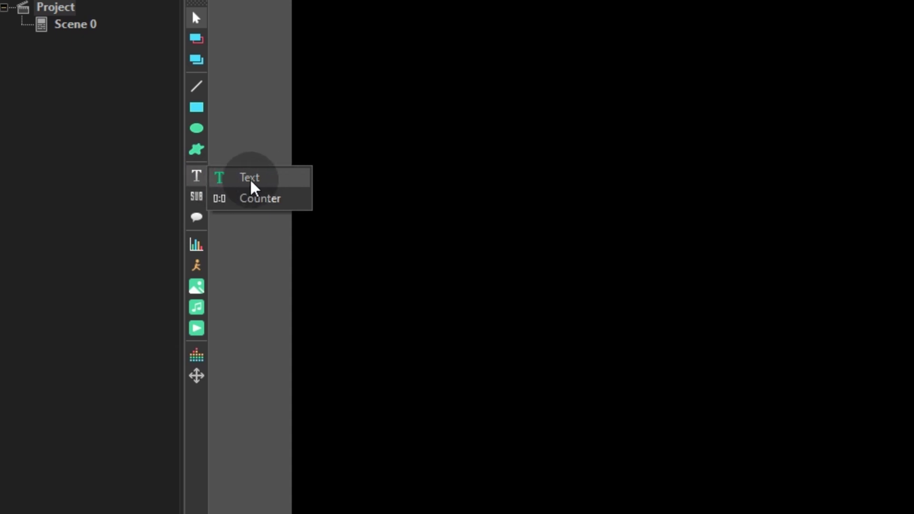
click(274, 188)
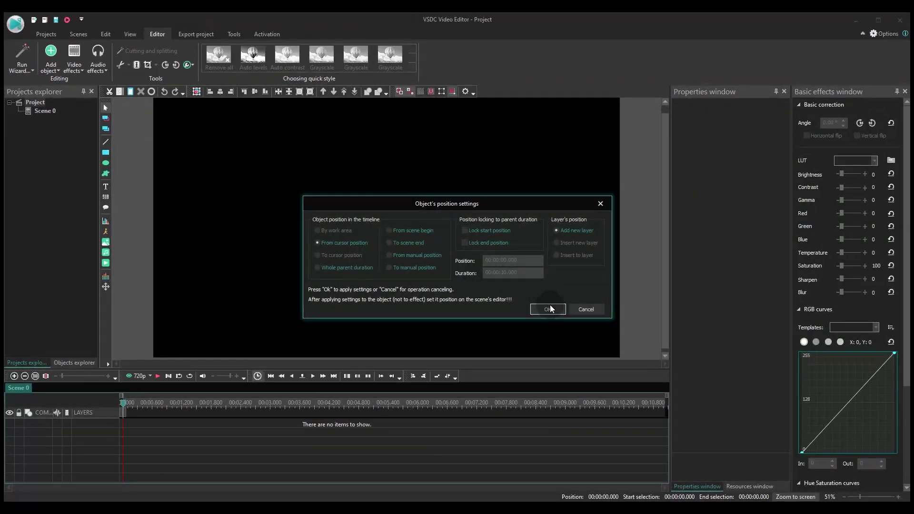
click(541, 309)
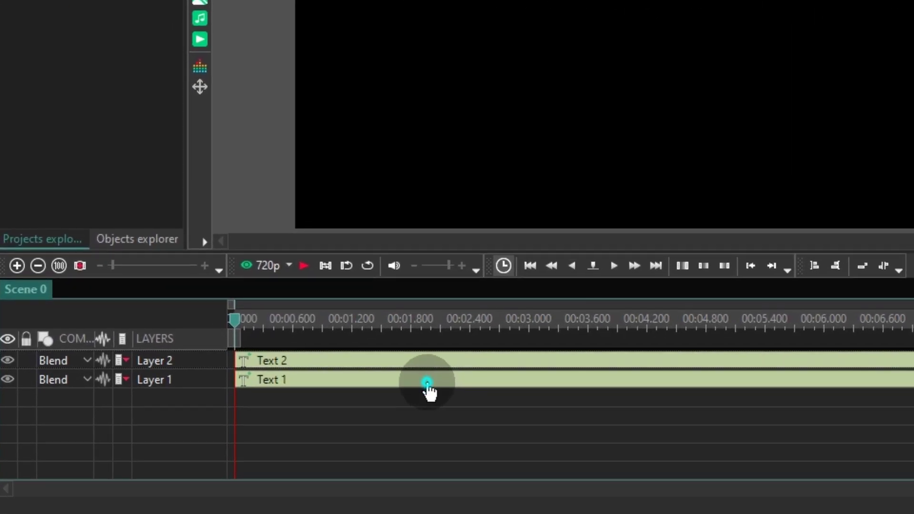
Step: Apply the Gaussian blur filter inside the Text 1 title object
double_click(427, 384)
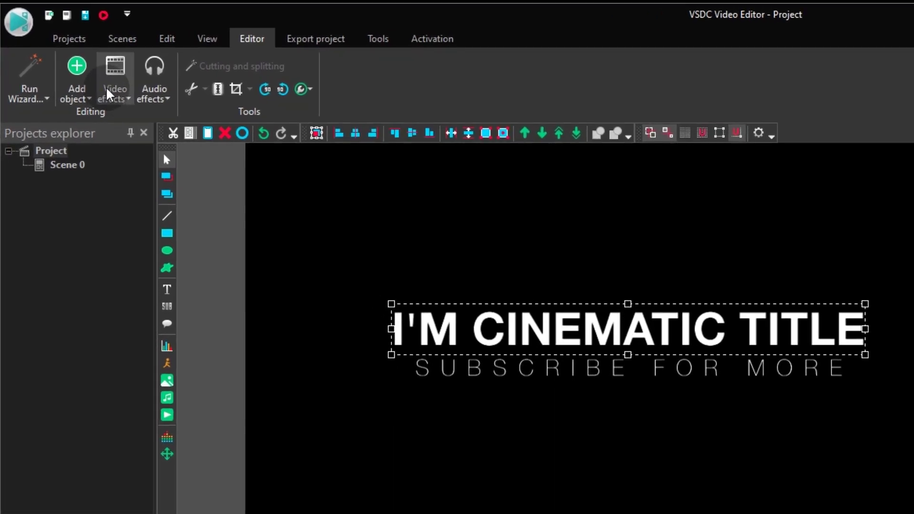
click(70, 65)
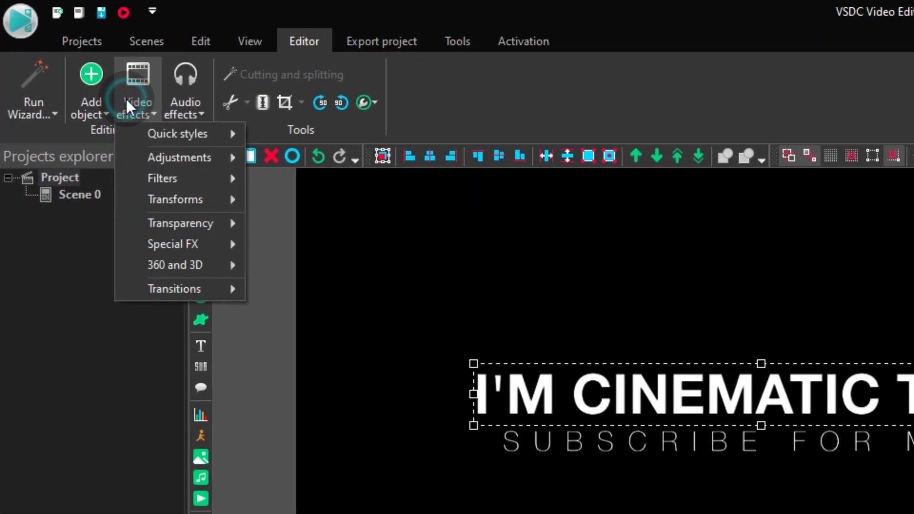
mouse_move(162, 179)
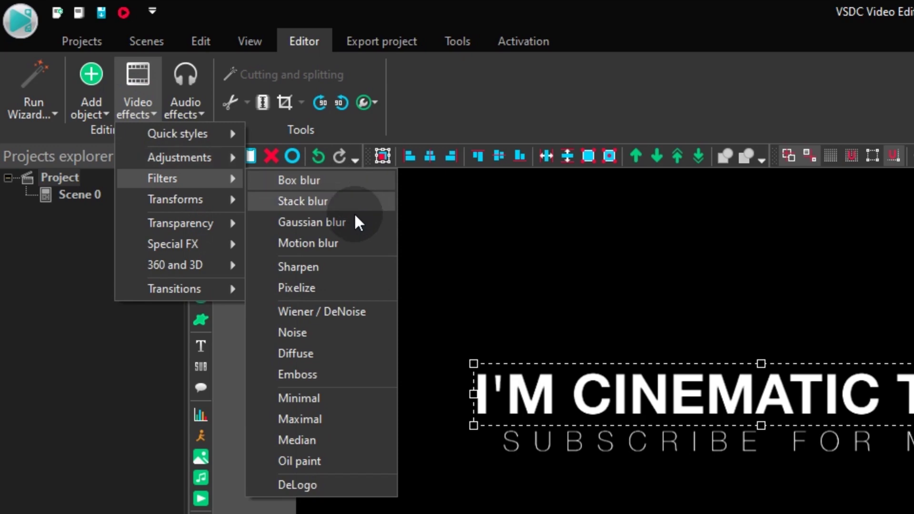
click(355, 234)
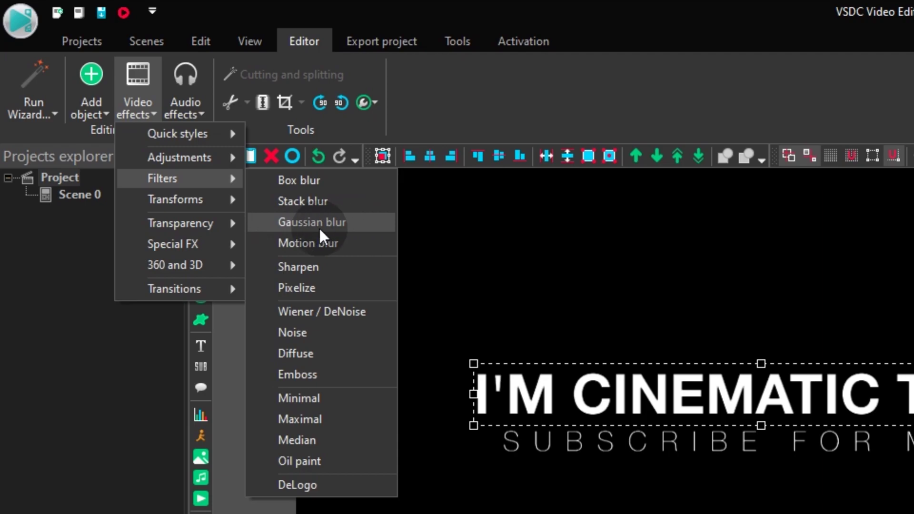
click(353, 224)
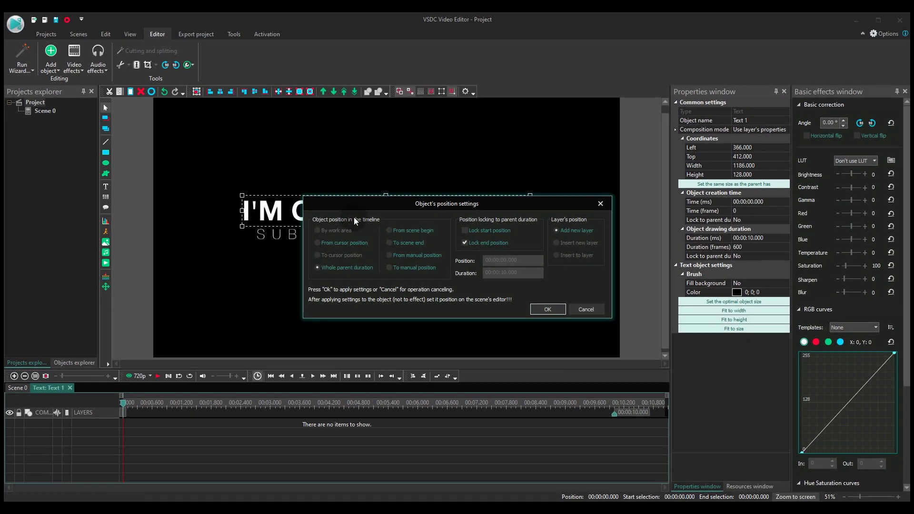
Step: Place GaussianBlur 1, set its duration to 00:00:01.000, and set its first blur level to 6
click(556, 312)
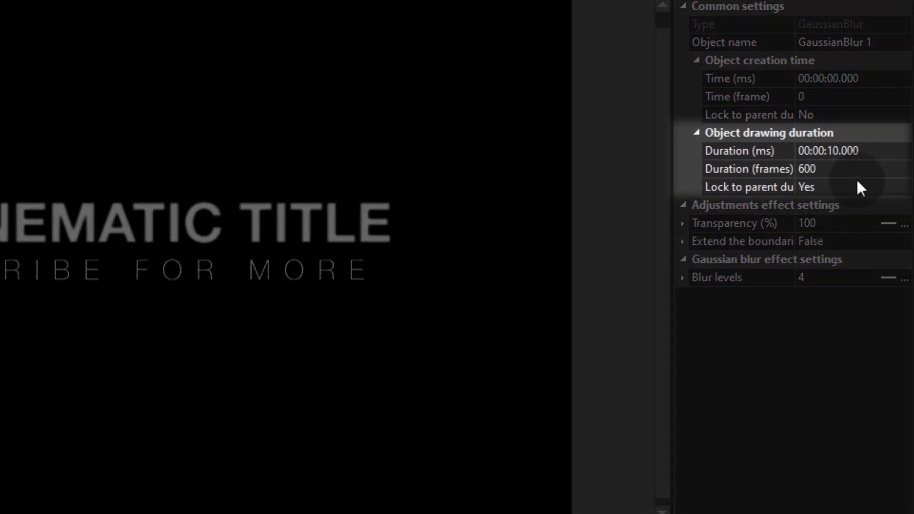
click(876, 148)
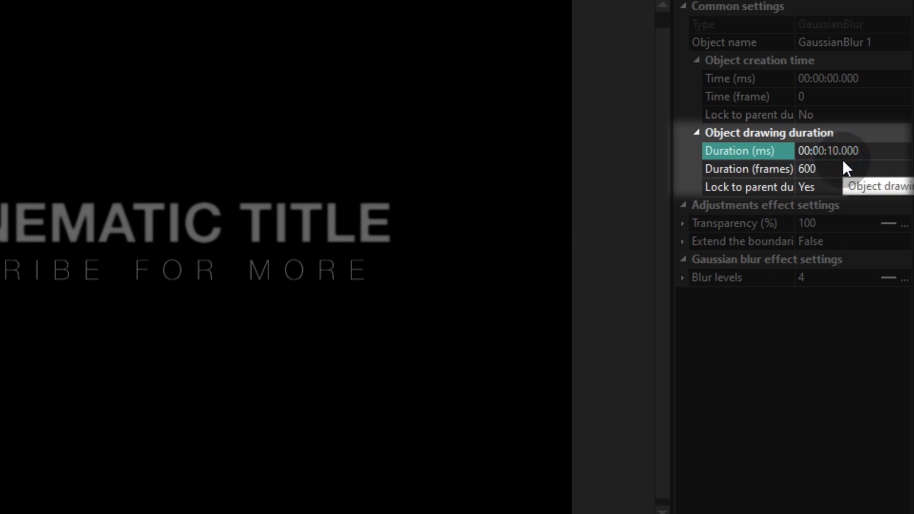
text(00.)
key(Return)
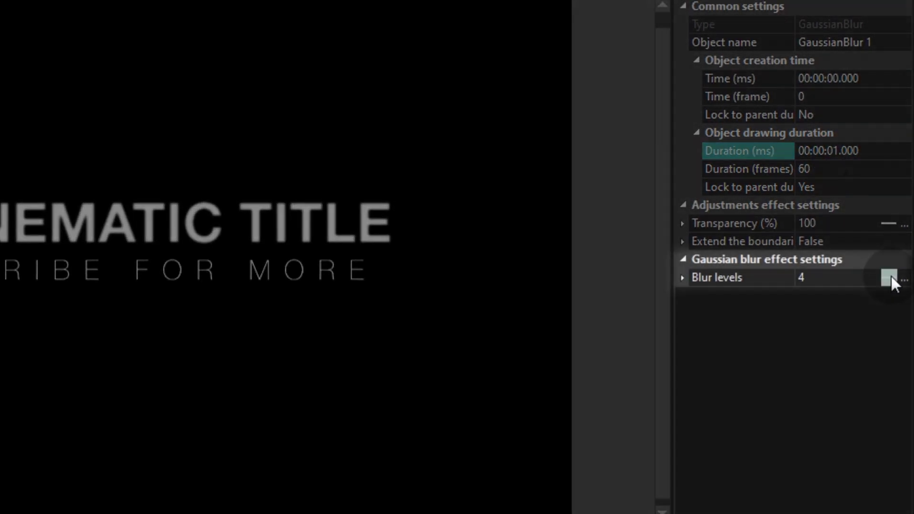
click(891, 277)
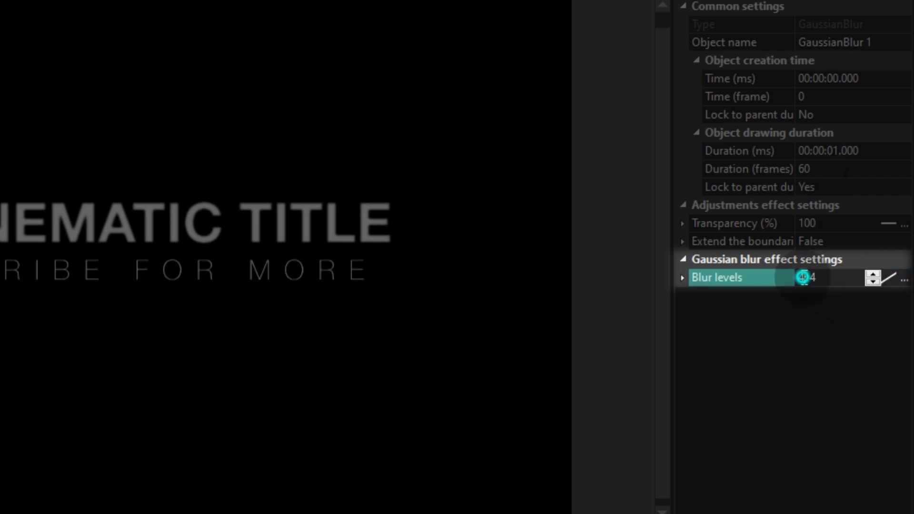
text(6)
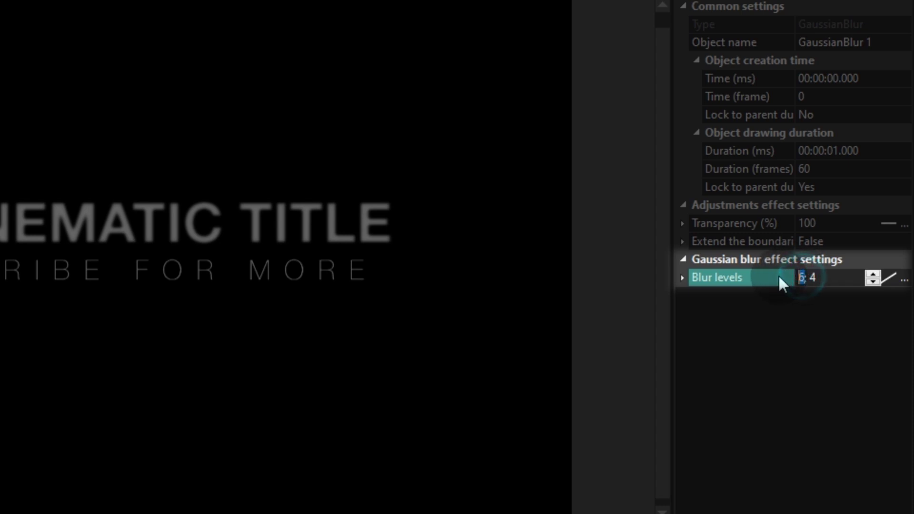
text(15)
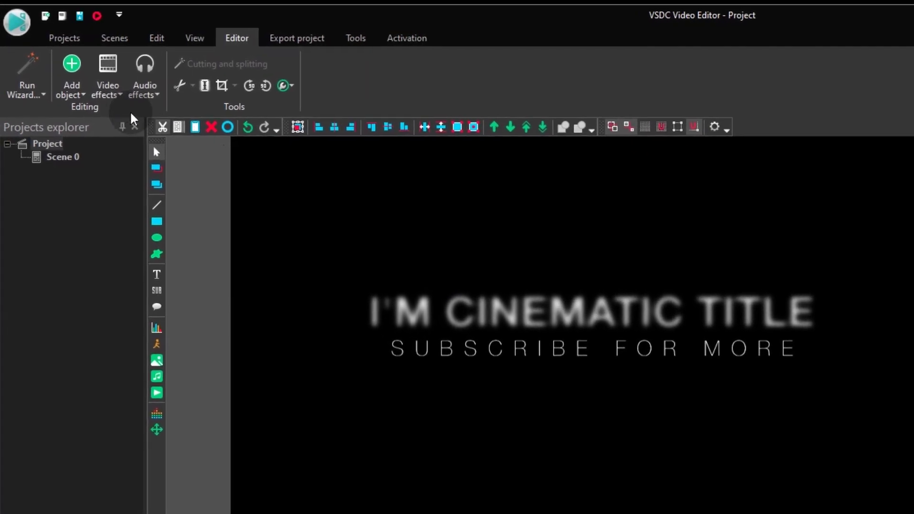
Step: Apply a Fade In transparency effect to the title and scrub to preview it
click(110, 92)
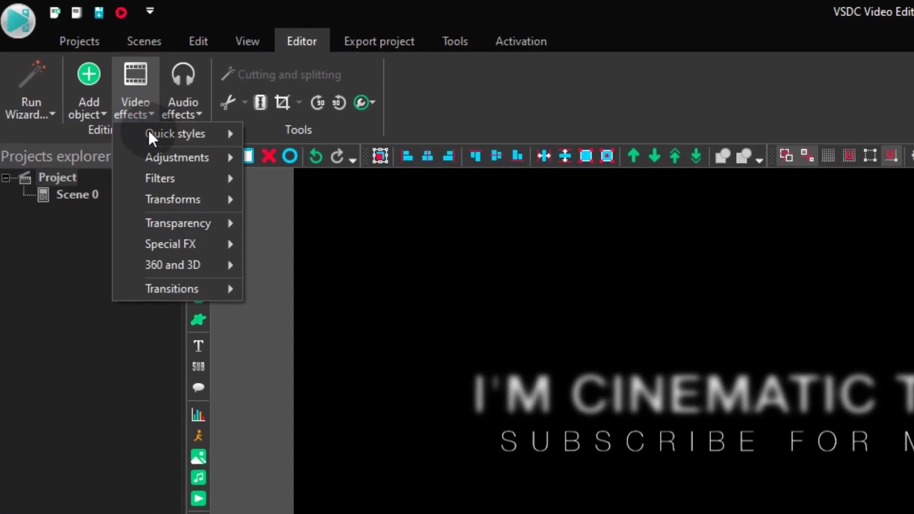
mouse_move(178, 224)
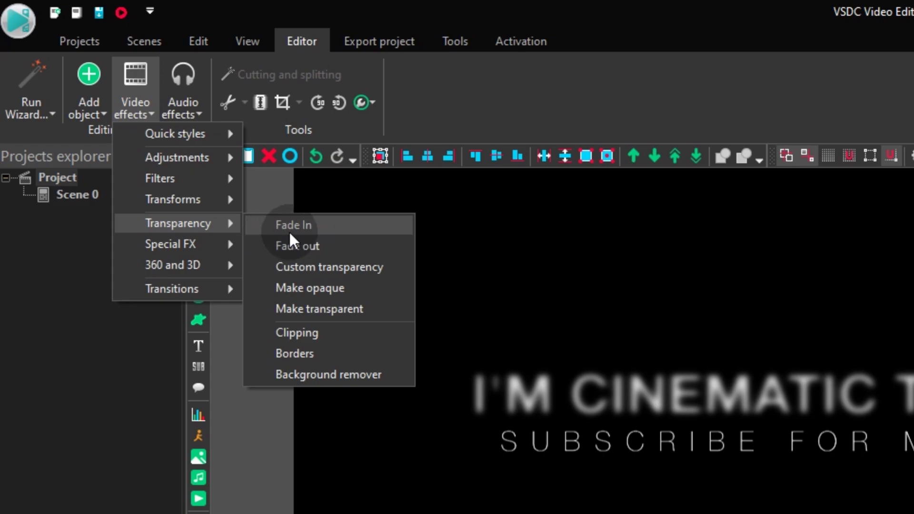
click(319, 231)
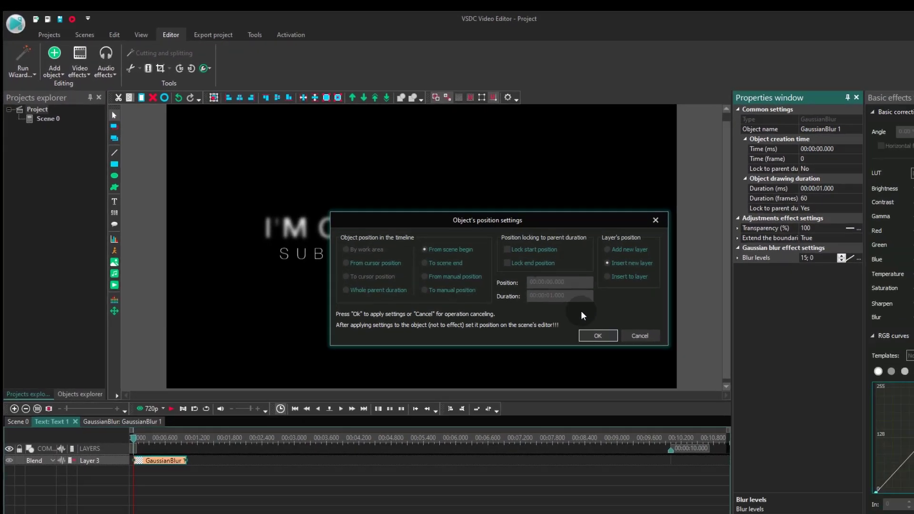
click(559, 308)
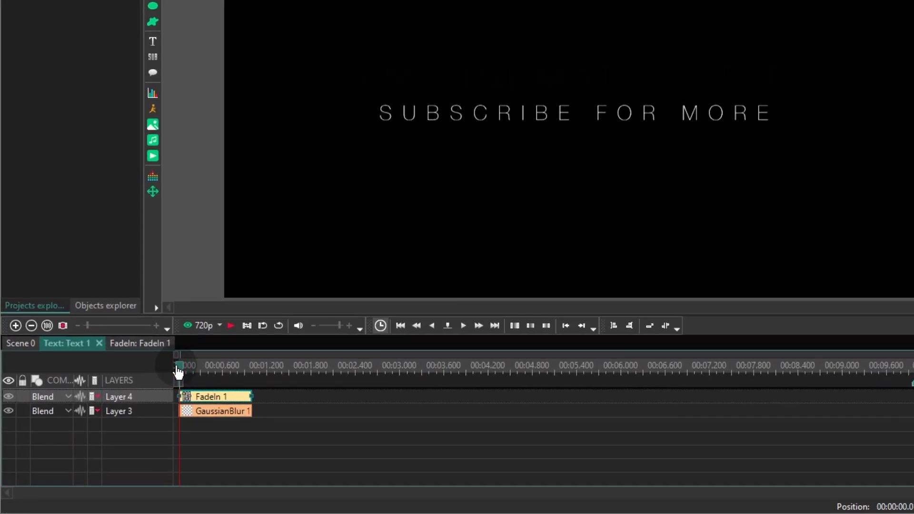
click(122, 404)
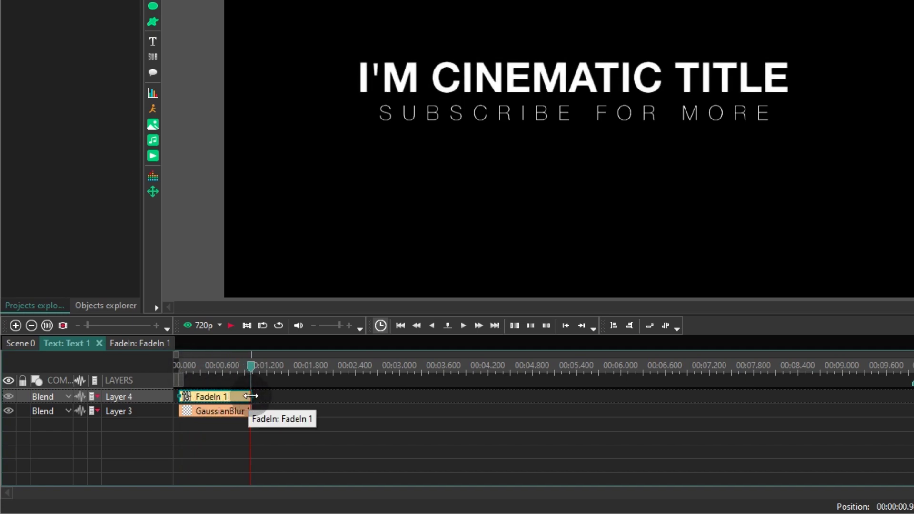
Step: Shorten FadeIn 1 slightly, copy it with the blur, and select Text 2 in Scene 0
drag(251, 398, 233, 398)
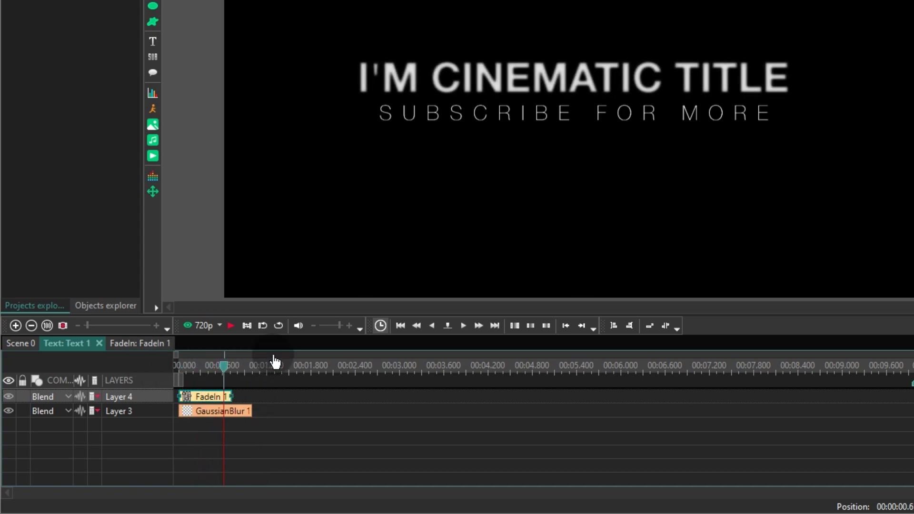
click(151, 365)
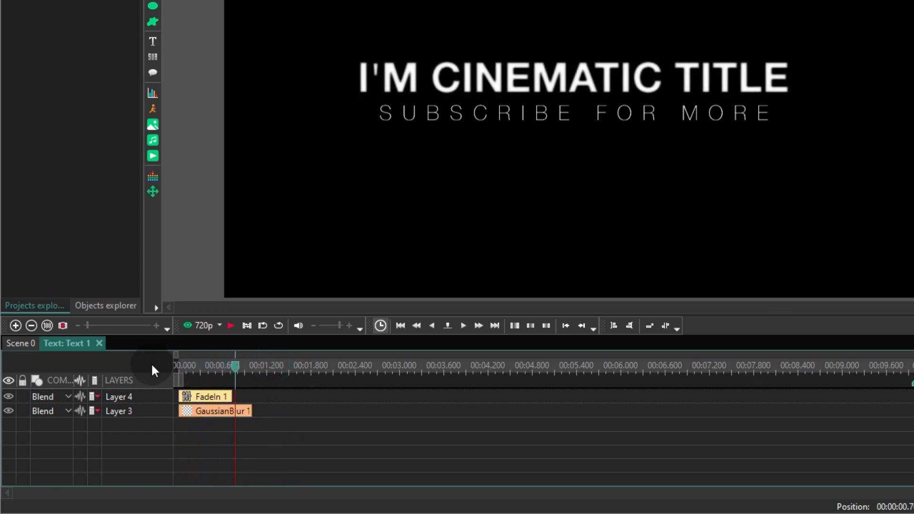
drag(230, 447, 190, 392)
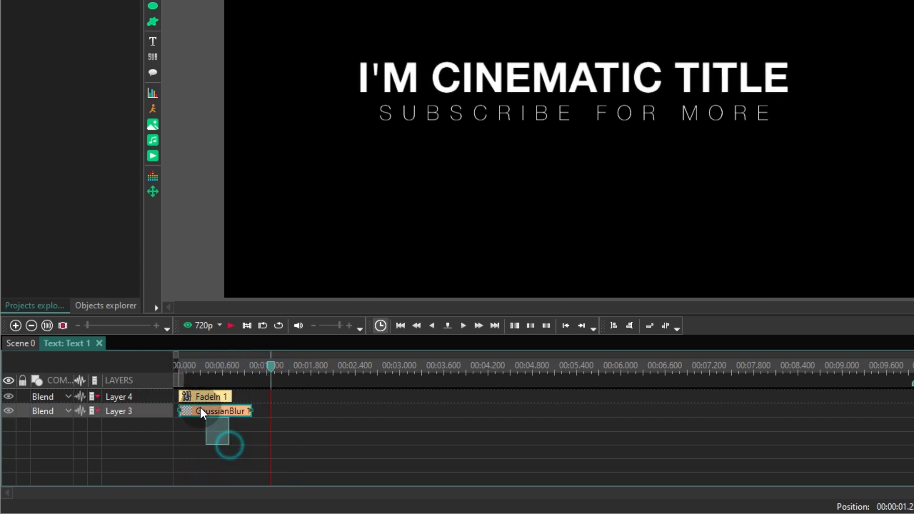
right_click(202, 398)
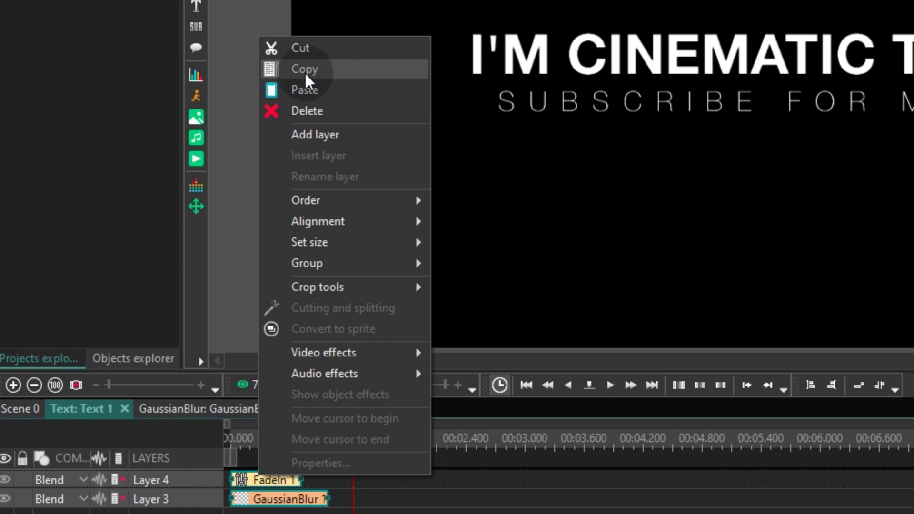
click(315, 71)
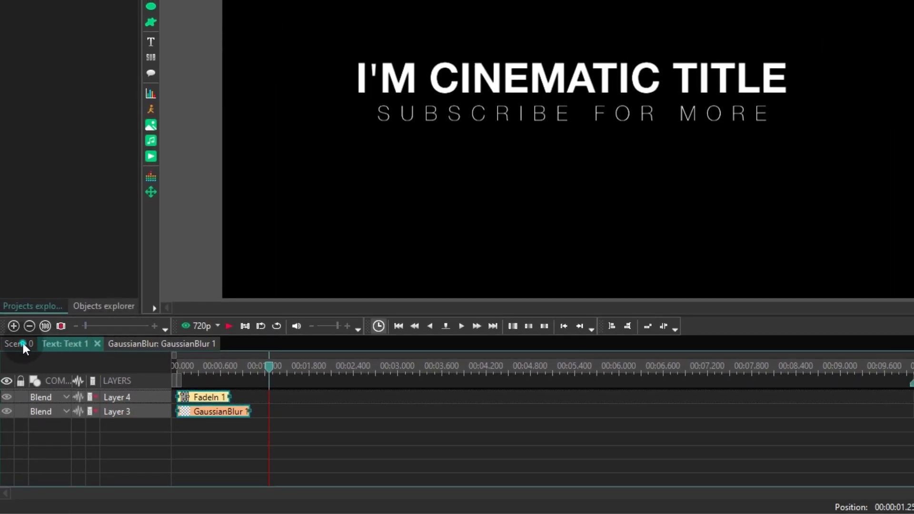
click(22, 345)
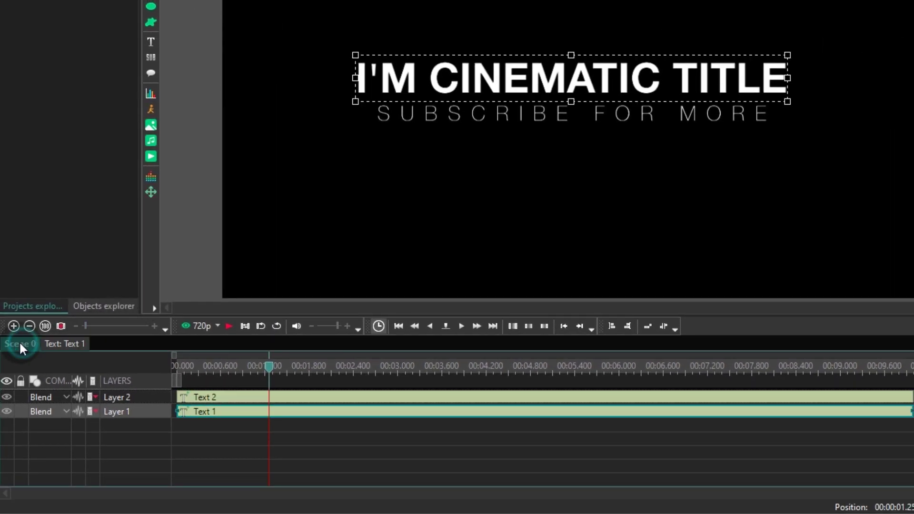
click(308, 398)
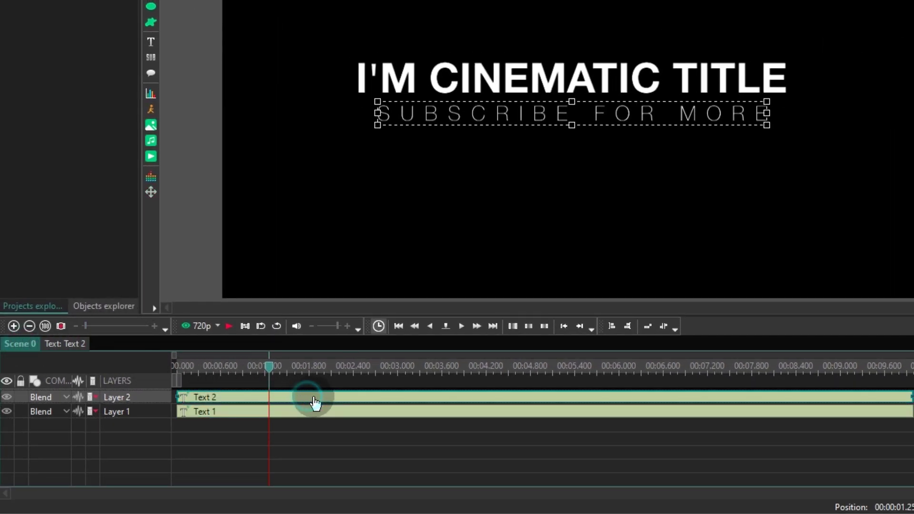
Step: Paste the copied blur and fade-in into the Text 2 clip and play a preview
double_click(322, 398)
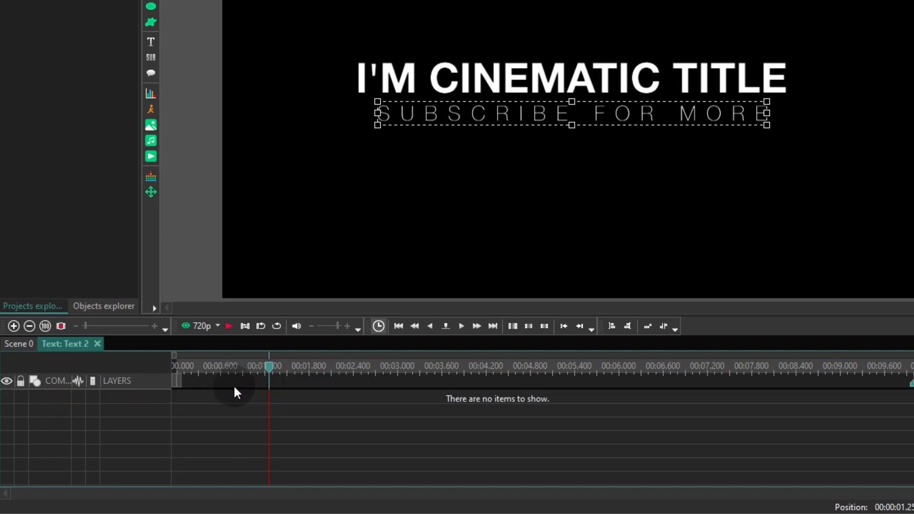
right_click(183, 396)
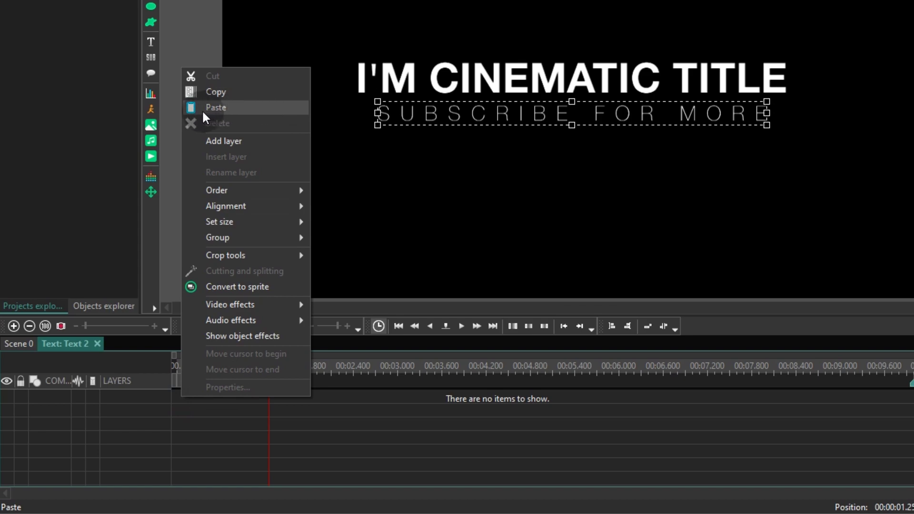
click(229, 110)
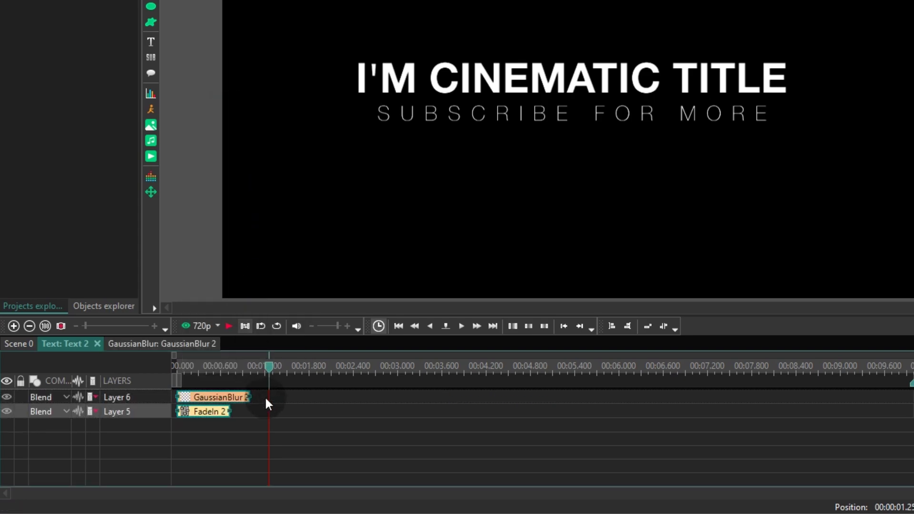
drag(273, 372, 198, 368)
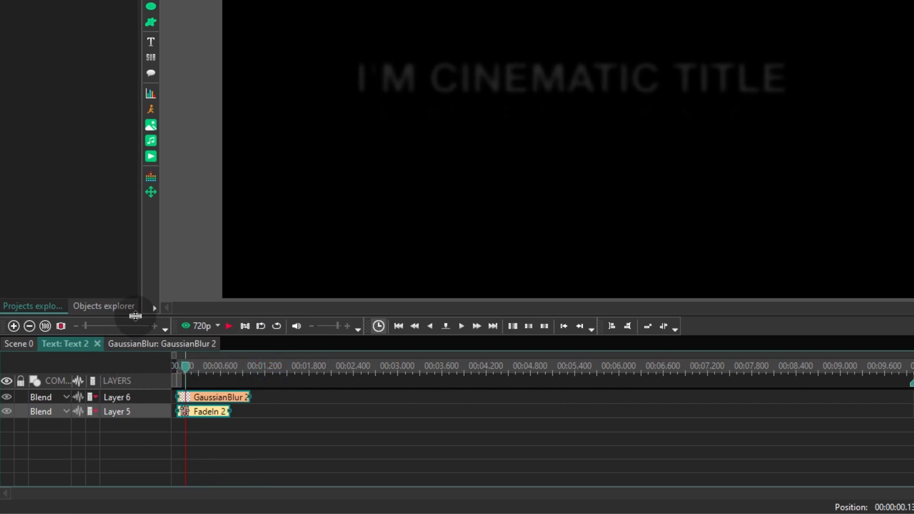
key(space)
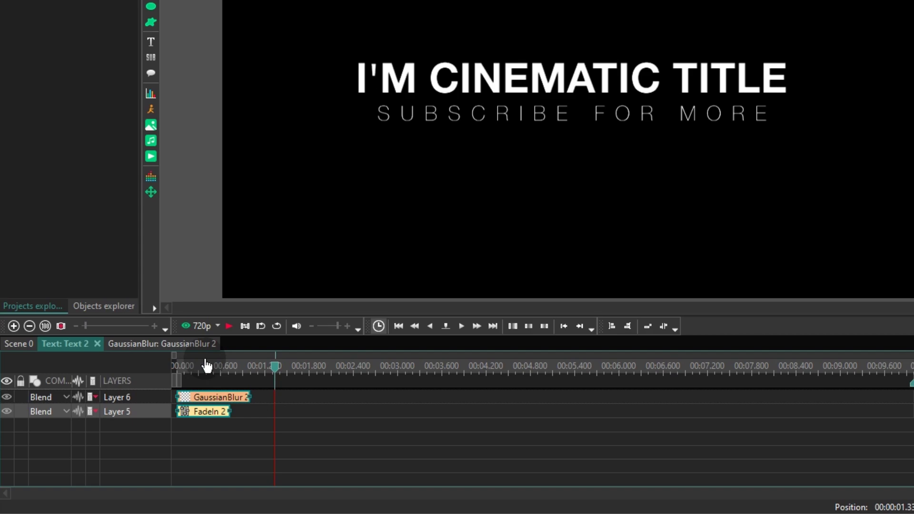
Step: Shift the Text 2 clip slightly right in Scene 0 and replay from the start
click(18, 344)
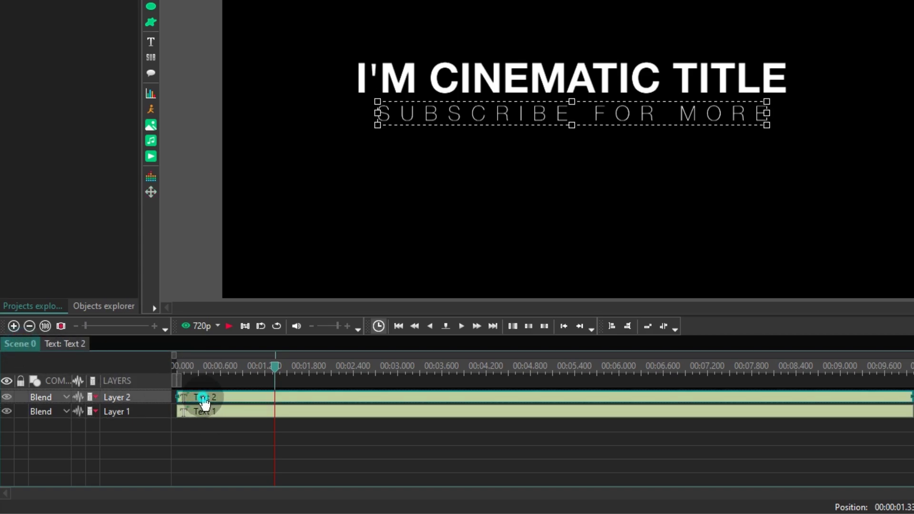
drag(203, 404, 224, 397)
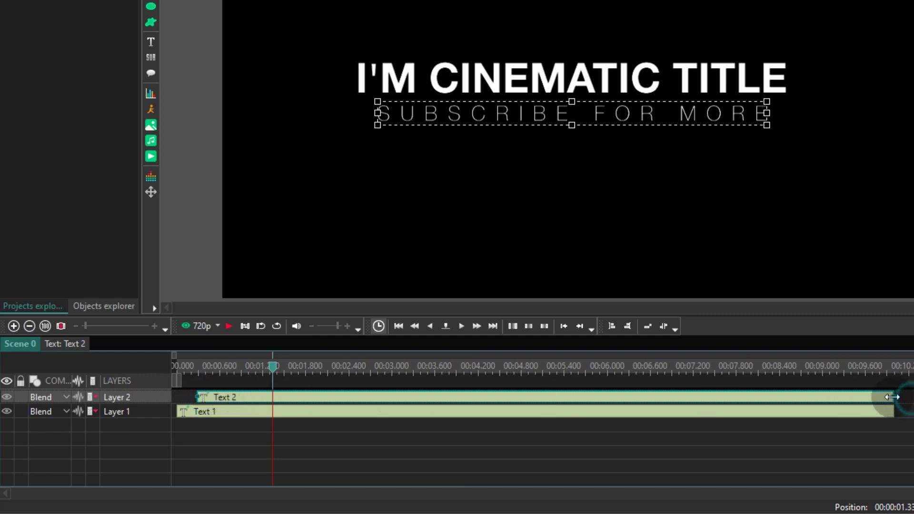
drag(277, 366, 77, 363)
key(space)
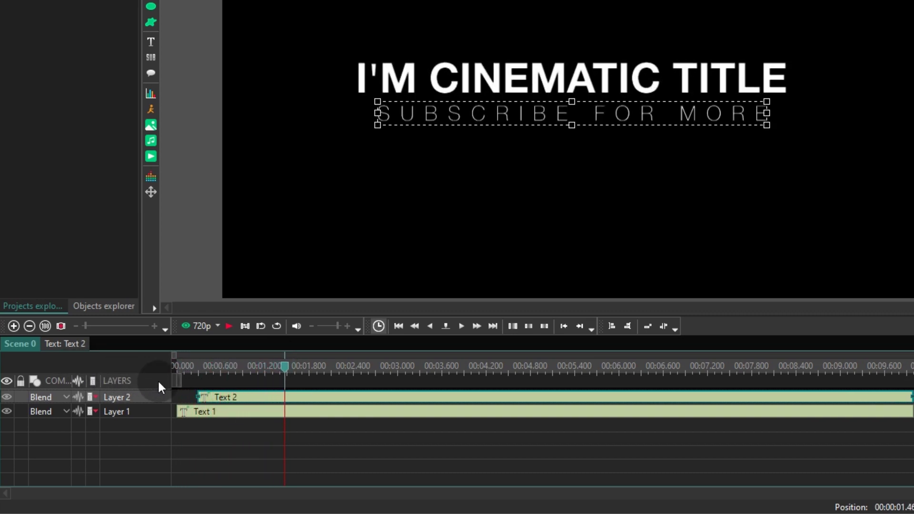
click(257, 433)
Step: Box-select both text clips and convert them into Sprite 1
click(215, 448)
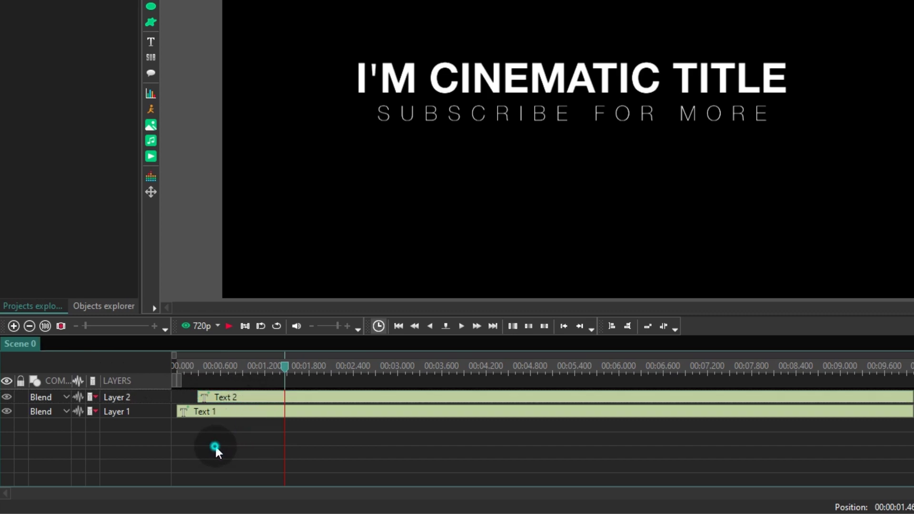
drag(289, 417, 300, 395)
right_click(355, 397)
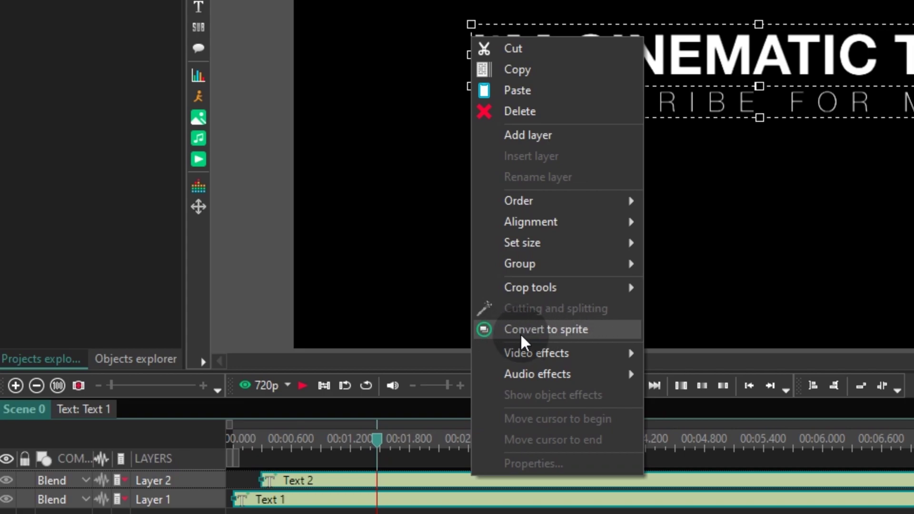
click(573, 331)
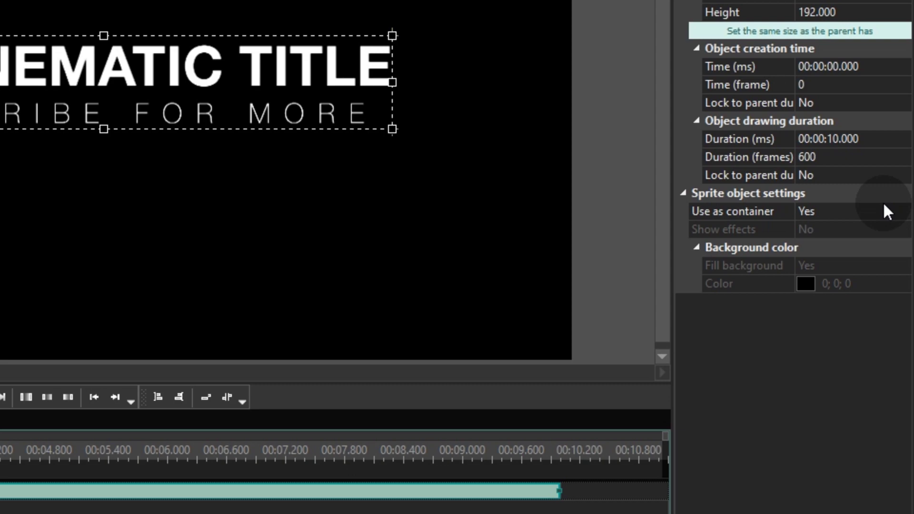
Step: Set Sprite 1's Use as container to No, Show effects to Yes, and Fill background to No
click(883, 211)
click(898, 213)
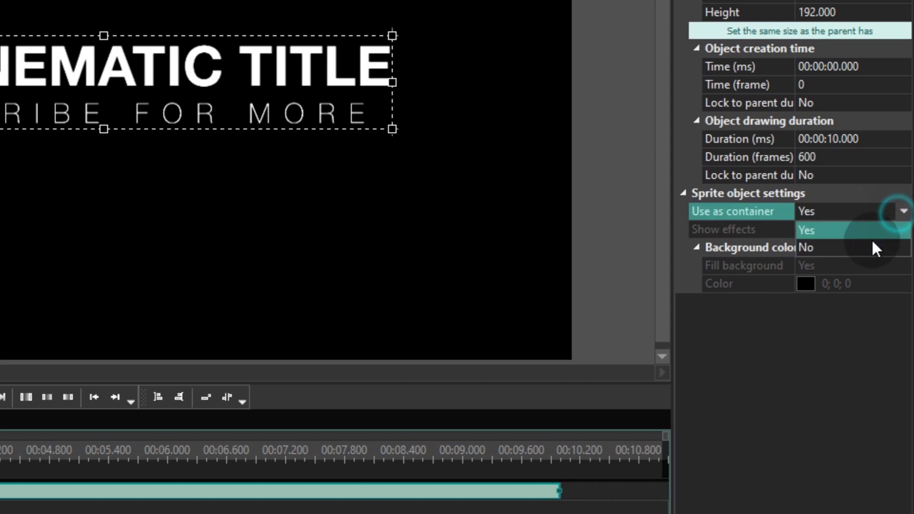
click(873, 241)
click(881, 229)
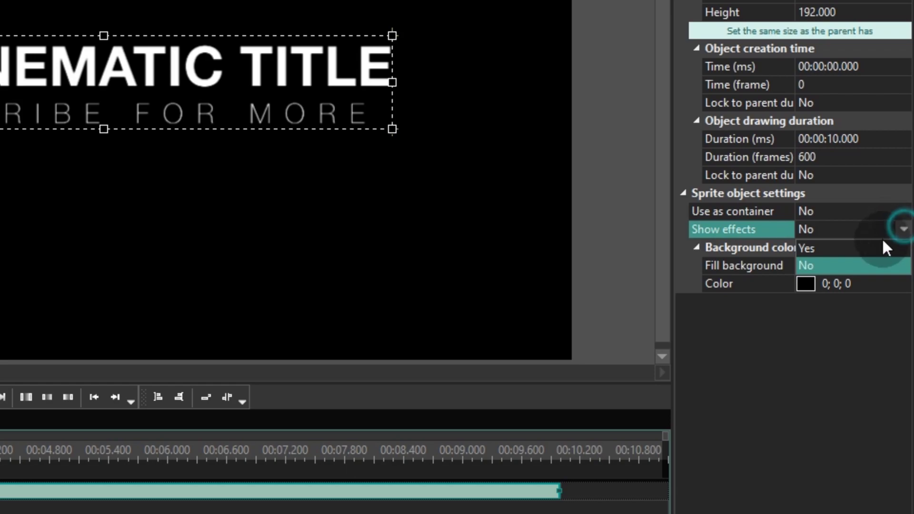
click(877, 250)
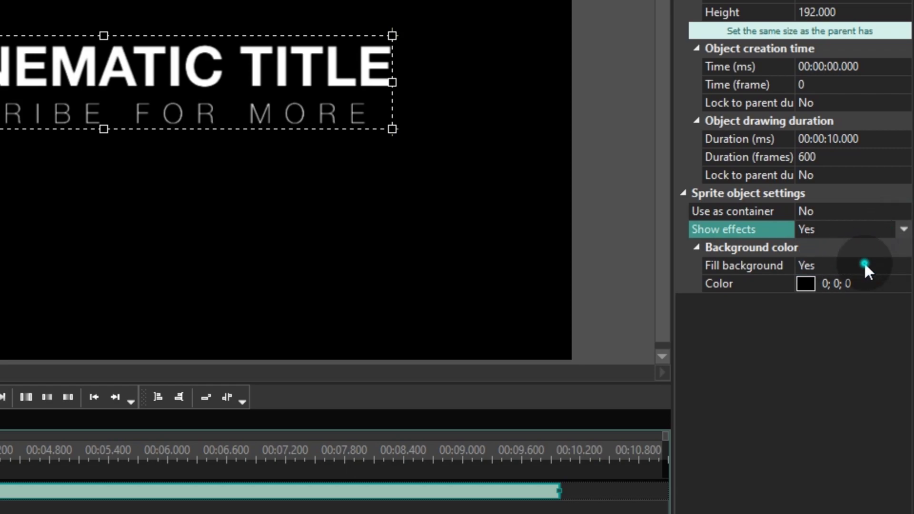
click(866, 266)
click(901, 267)
click(862, 300)
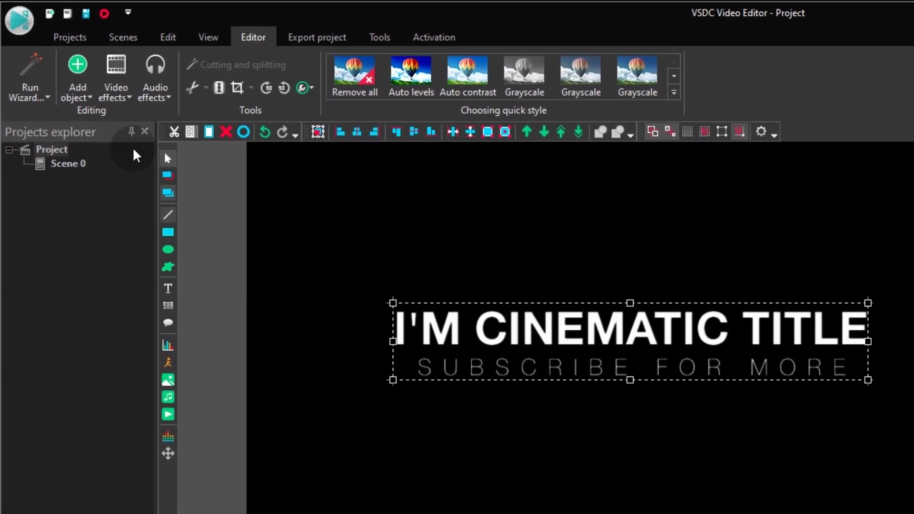
Step: Add a Transforms > Zoom effect (Zoom 1) to Sprite 1 at the default placement
click(116, 89)
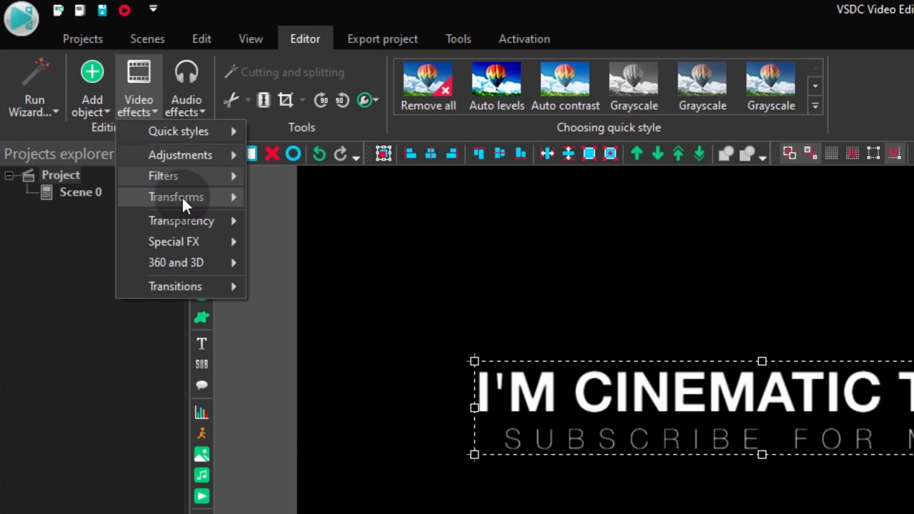
mouse_move(176, 197)
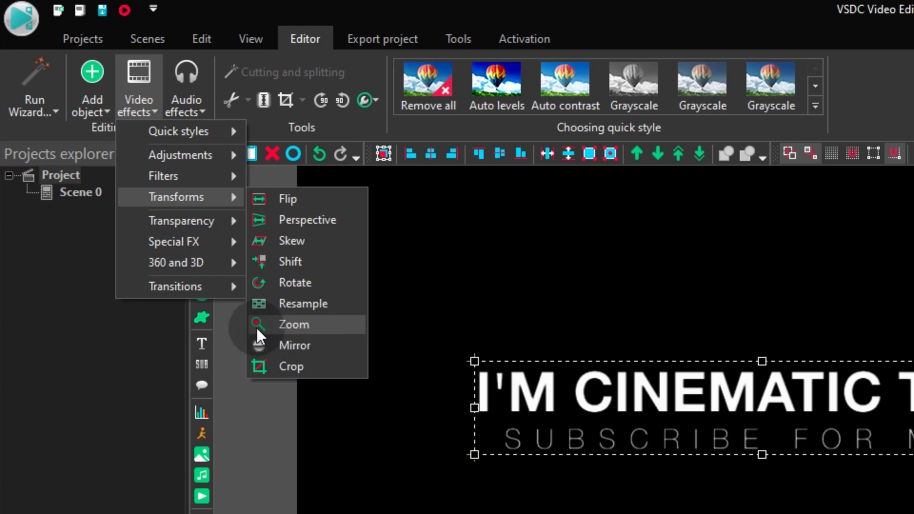
click(312, 337)
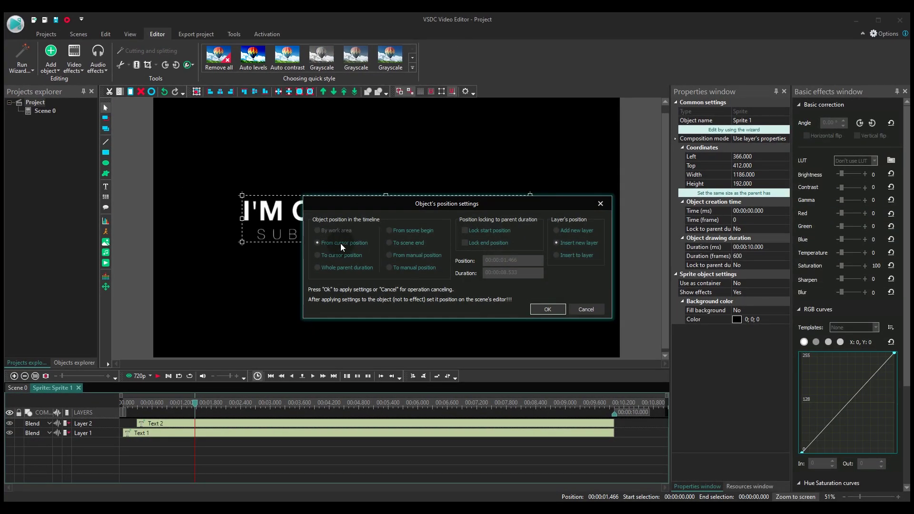
click(536, 310)
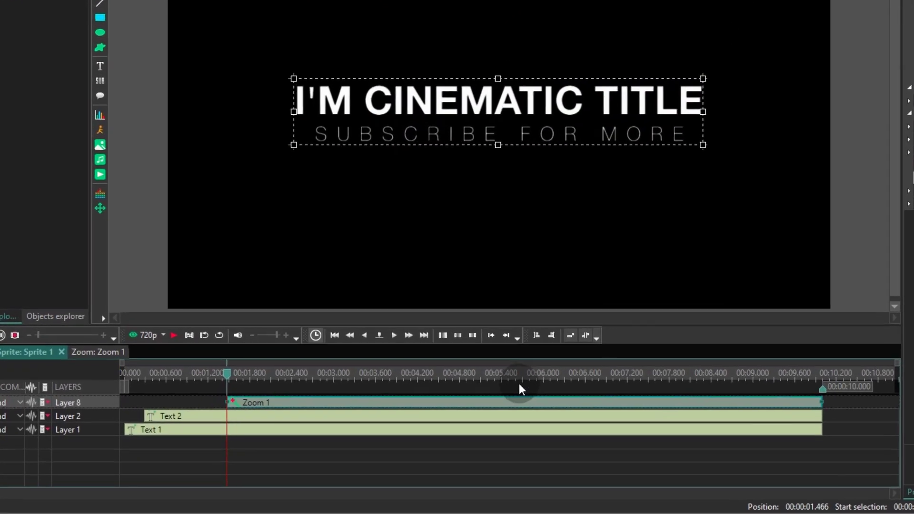
Step: Move Zoom 1 to the start, trim it to about 1.5 s, and set Levels to 90; 100
drag(530, 406, 384, 400)
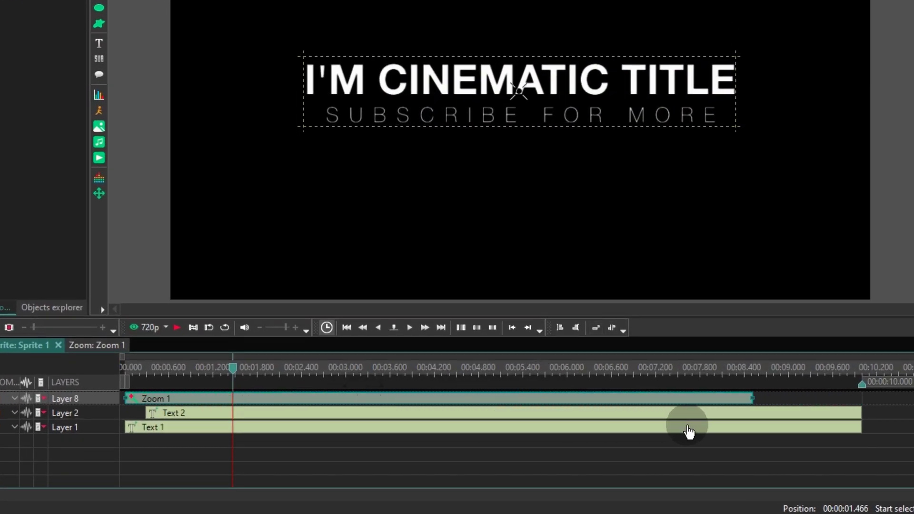
drag(753, 404, 233, 418)
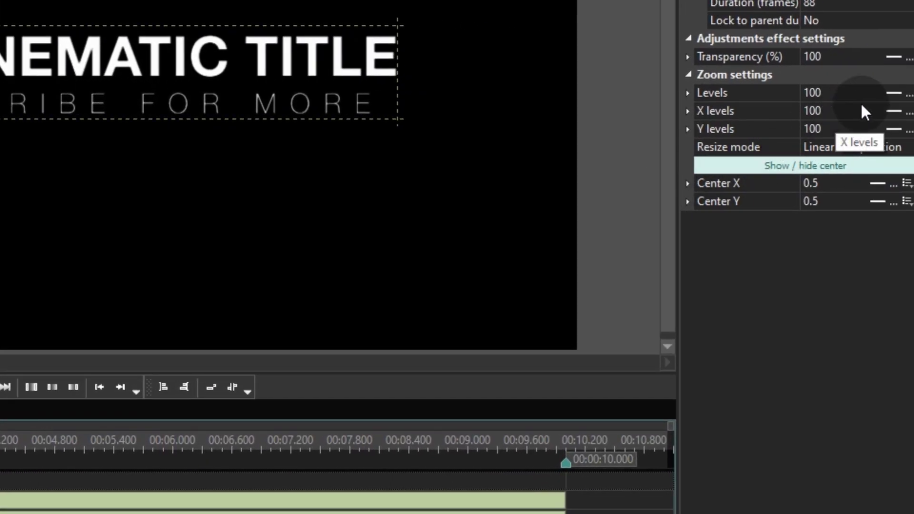
click(896, 95)
click(821, 96)
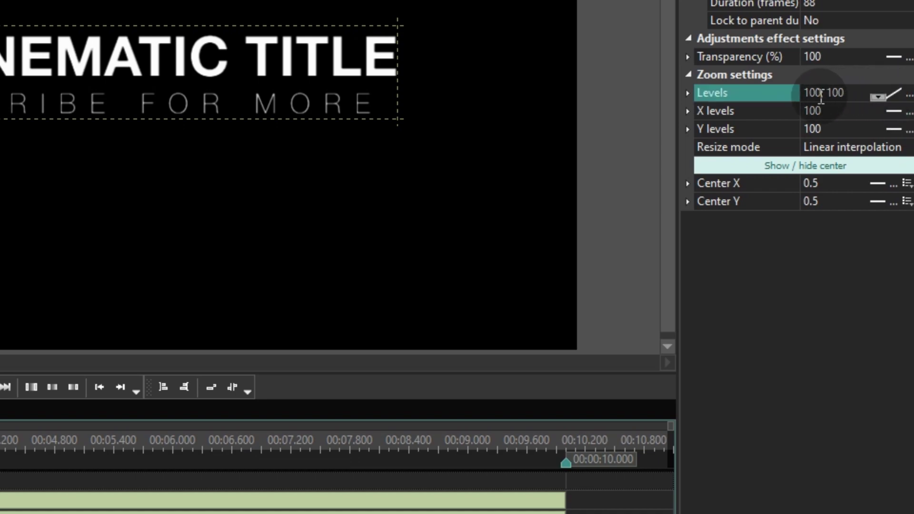
drag(822, 93, 804, 91)
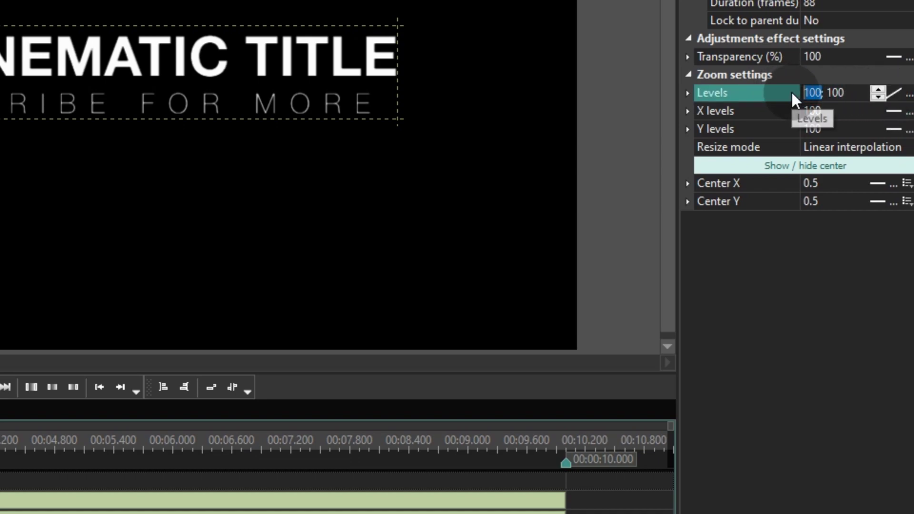
text(90)
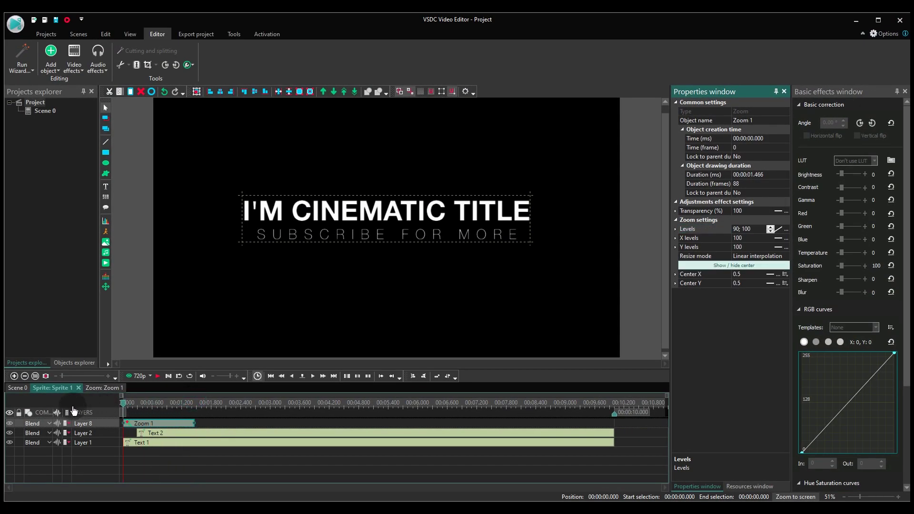
key(space)
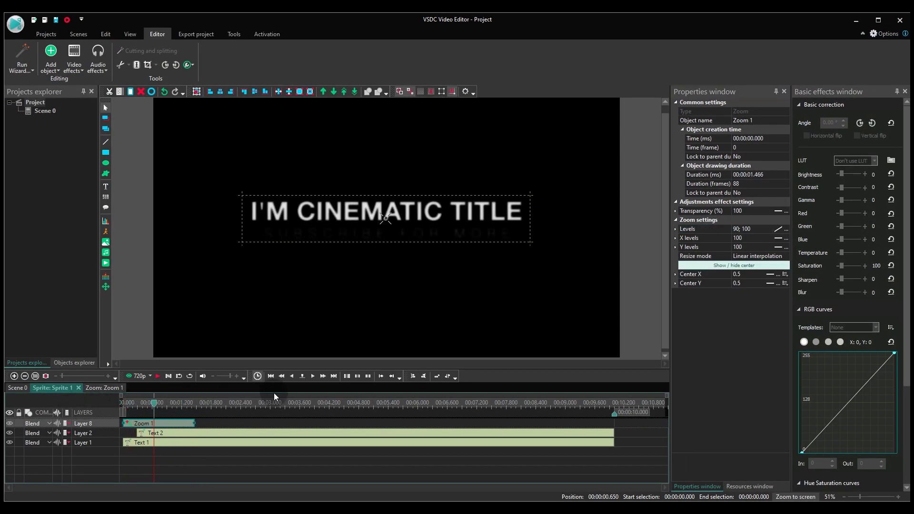